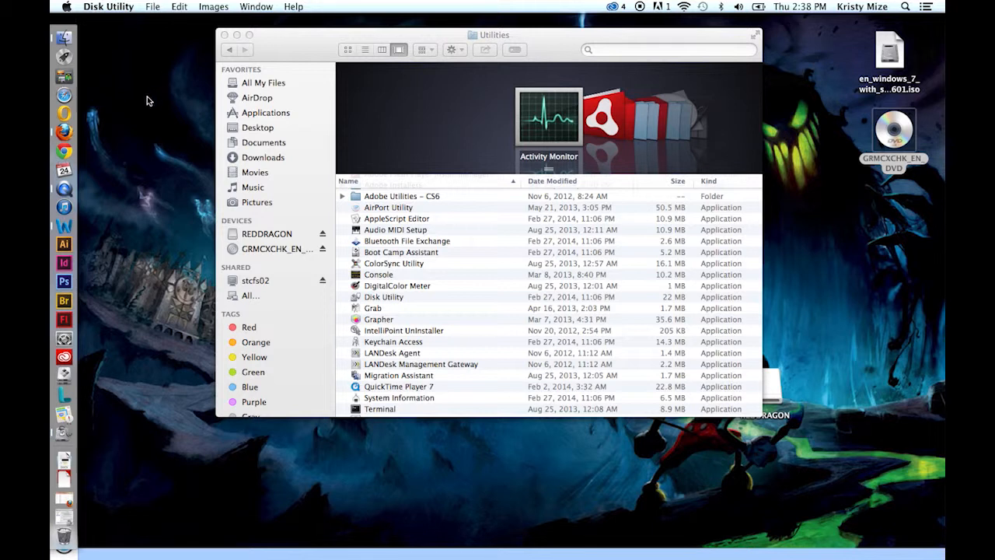
Check the installed OS X version in the About This Mac window, and close it.
click(67, 8)
mouse_move(118, 78)
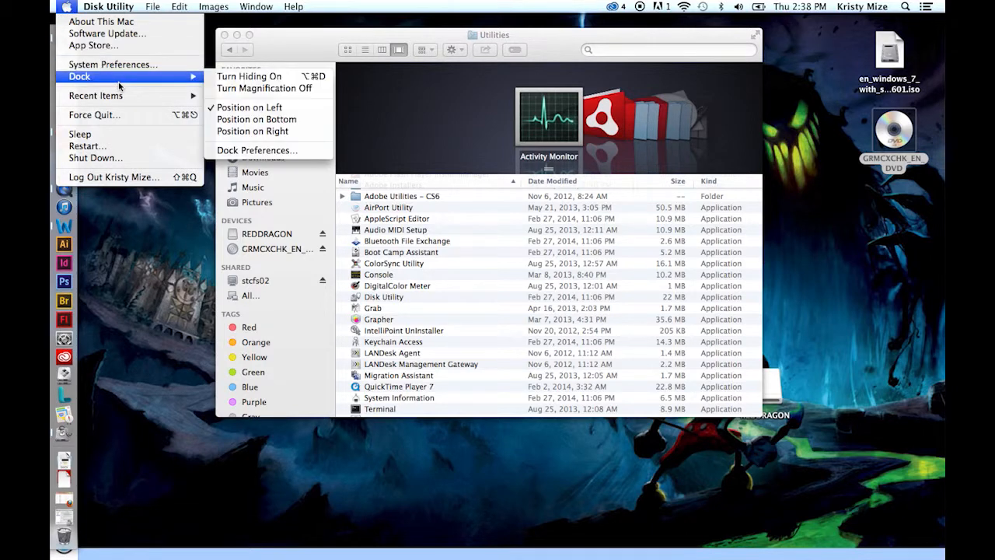
click(178, 22)
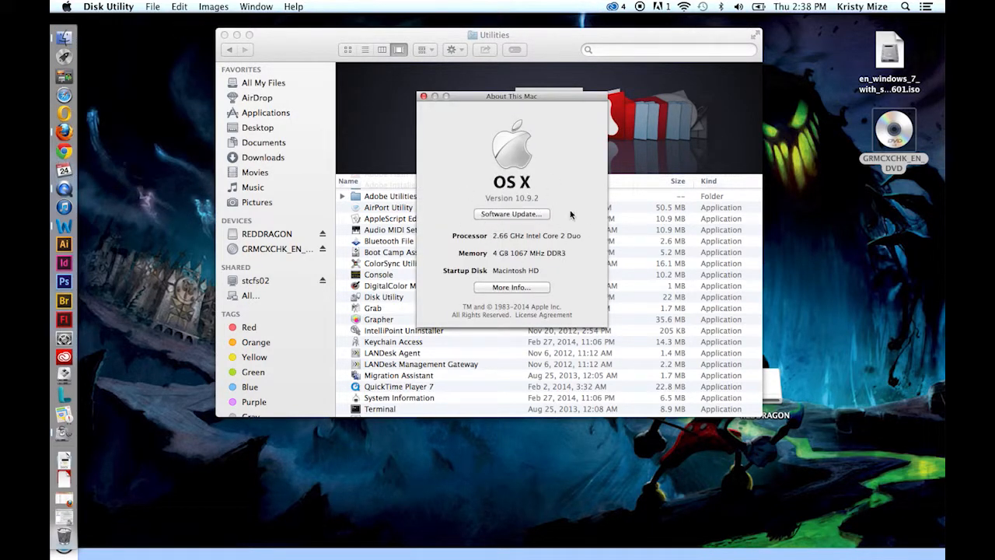
click(424, 97)
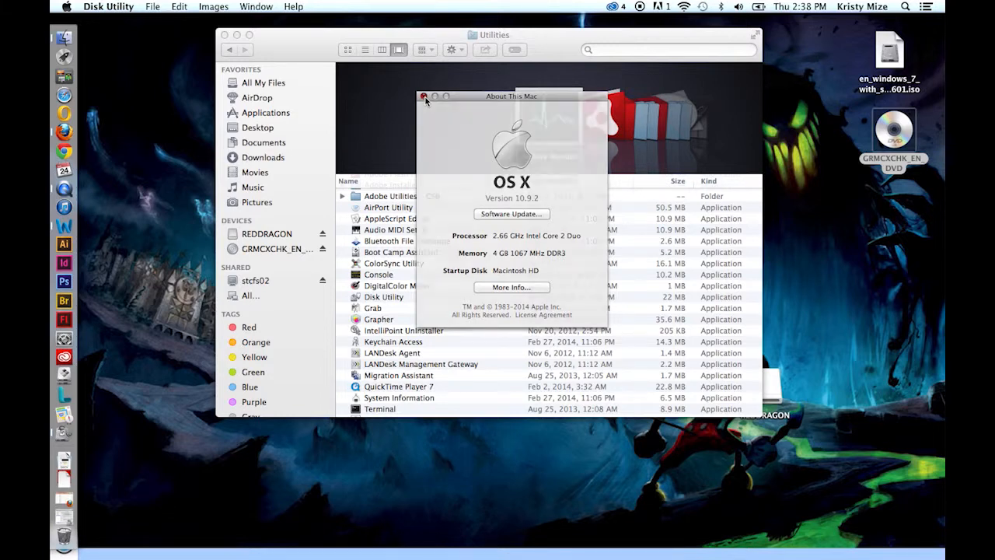
click(164, 200)
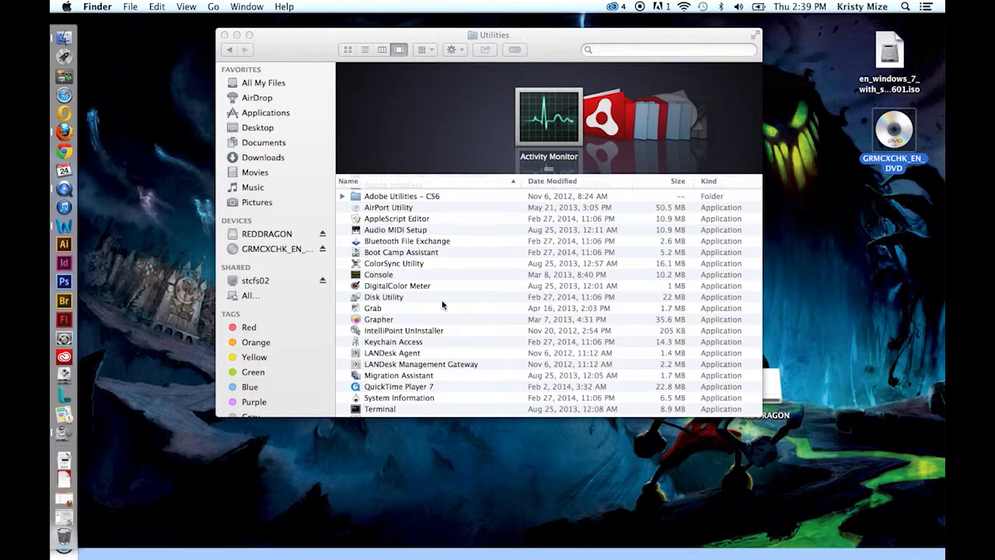
Launch Boot Camp Assistant from the Utilities folder and proceed past the introduction to the task selection.
scroll(393, 350, up, 3)
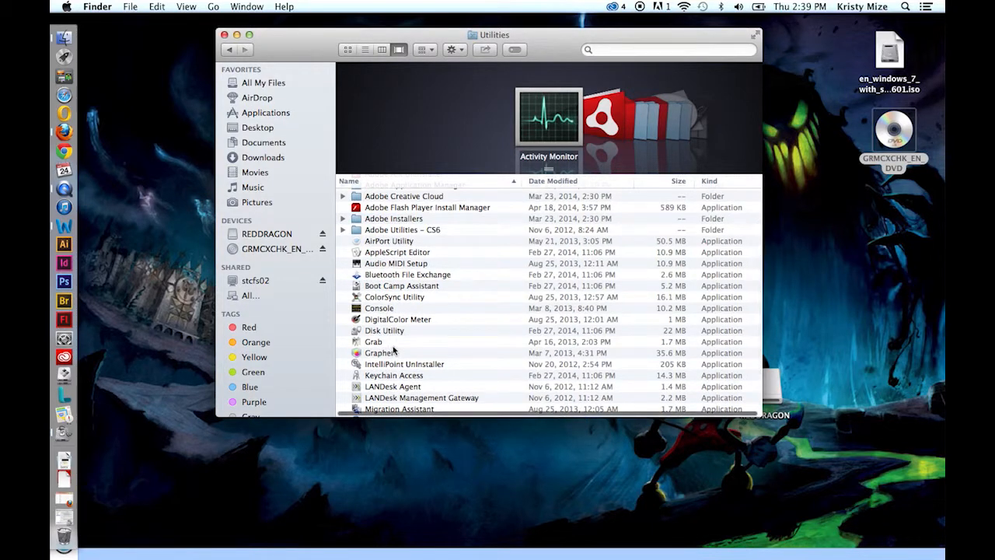
click(395, 287)
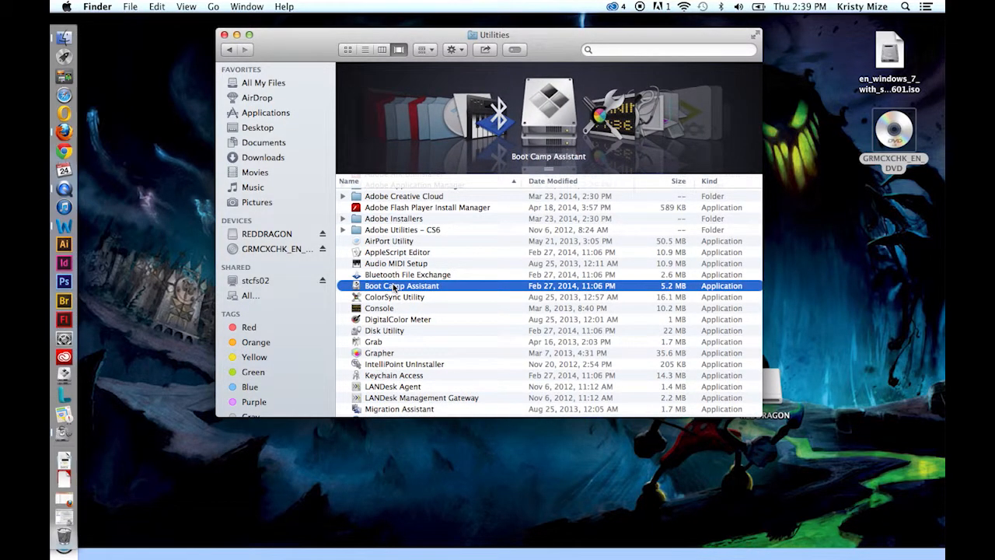
double_click(395, 286)
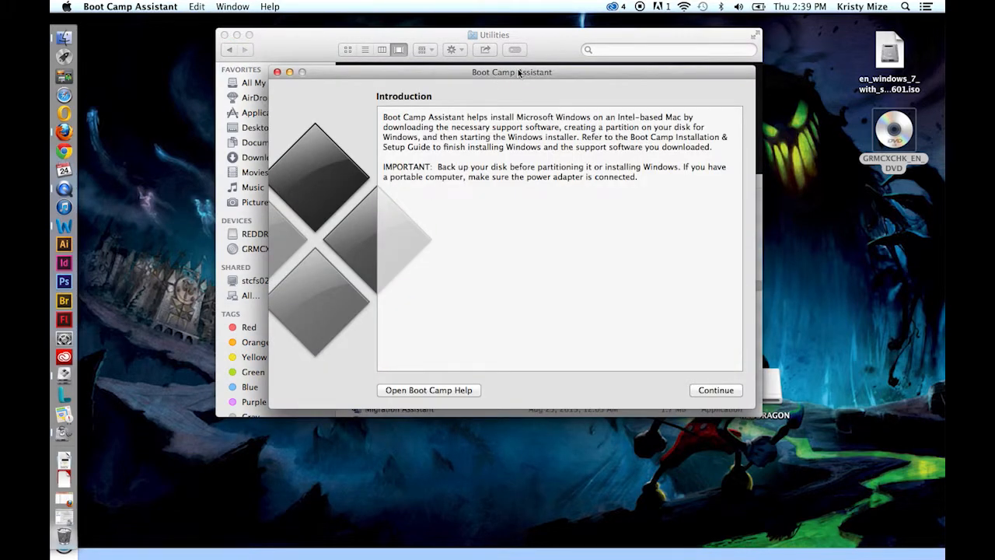
drag(514, 73, 514, 95)
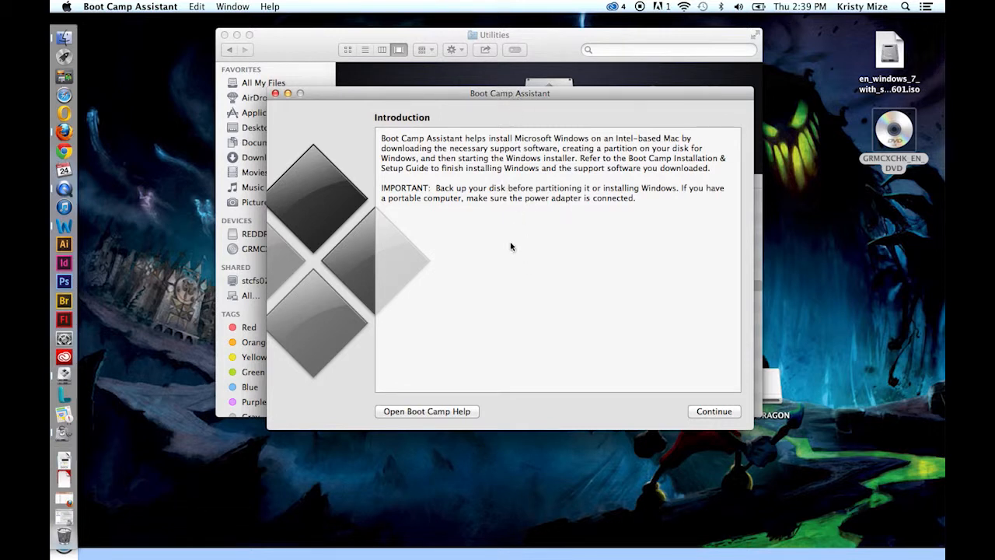
click(714, 411)
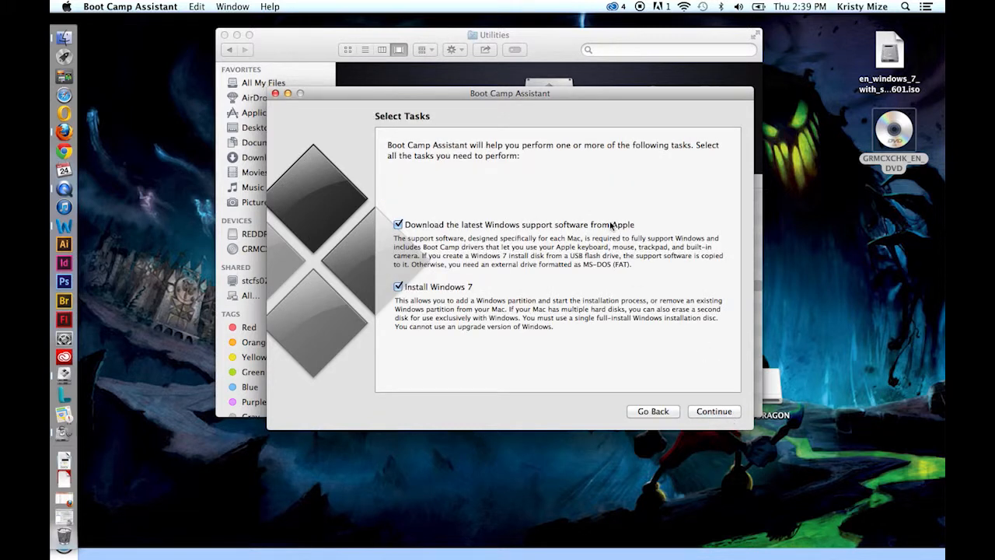
drag(525, 95, 523, 93)
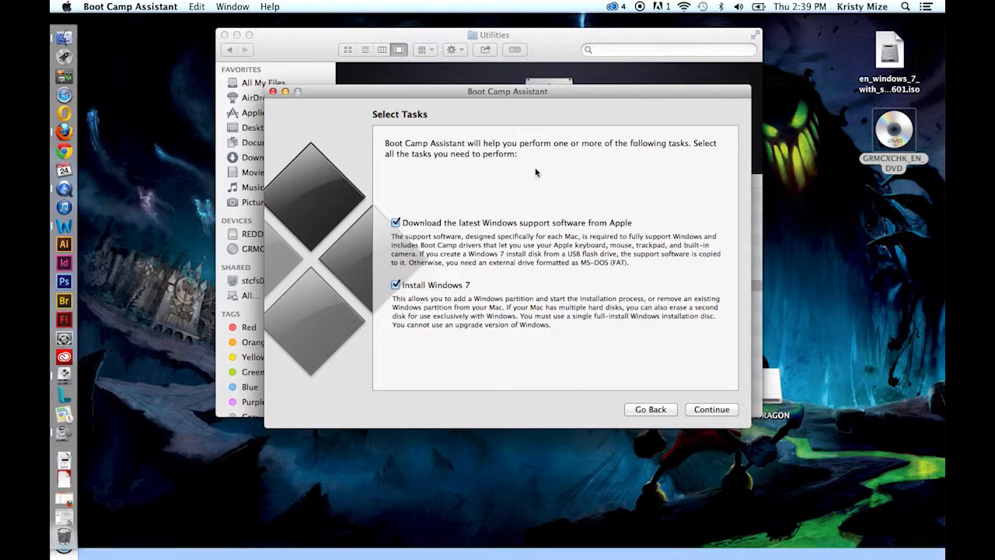
click(894, 54)
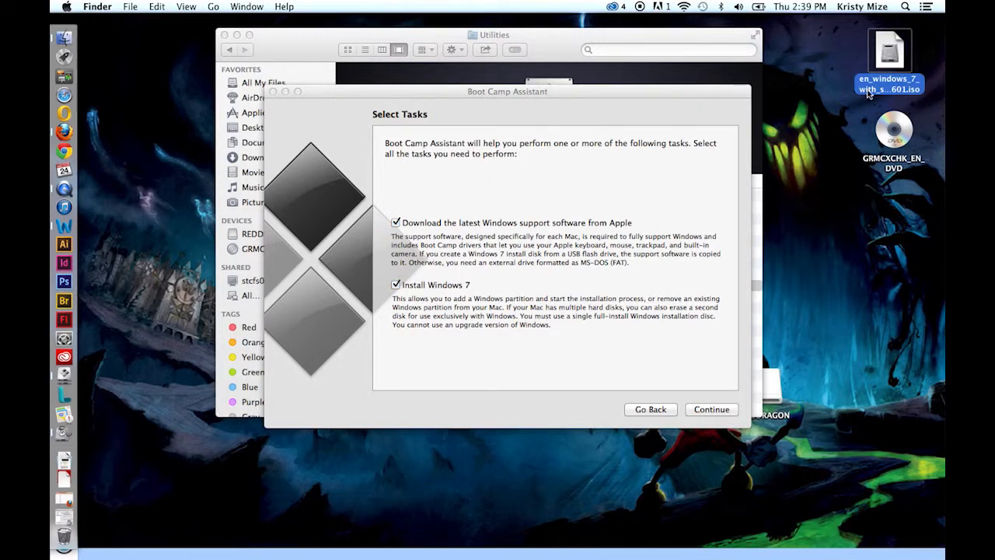
click(519, 94)
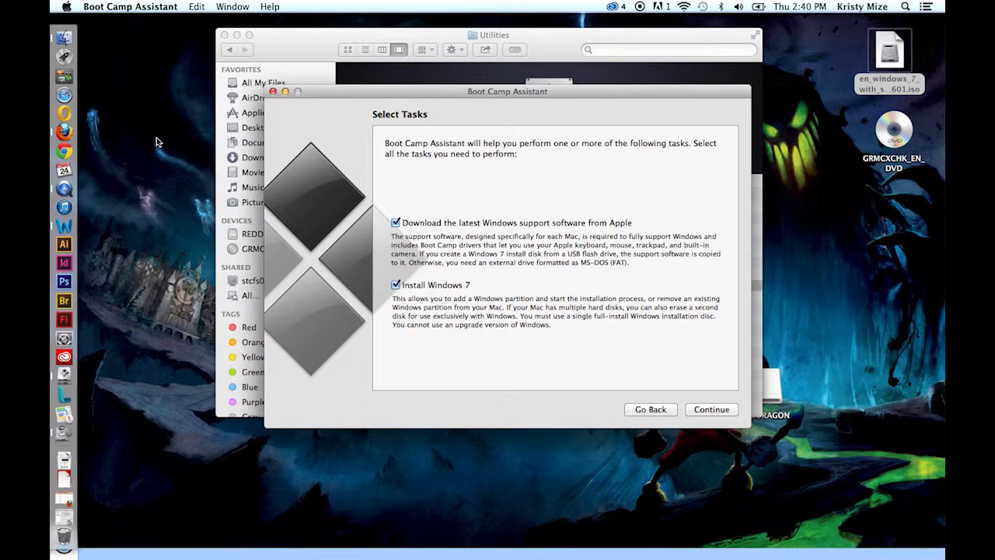
Switch to Firefox and examine which Windows versions each MacBook Pro model supports in Apple's Boot Camp requirements table, and minimize the browser.
click(69, 131)
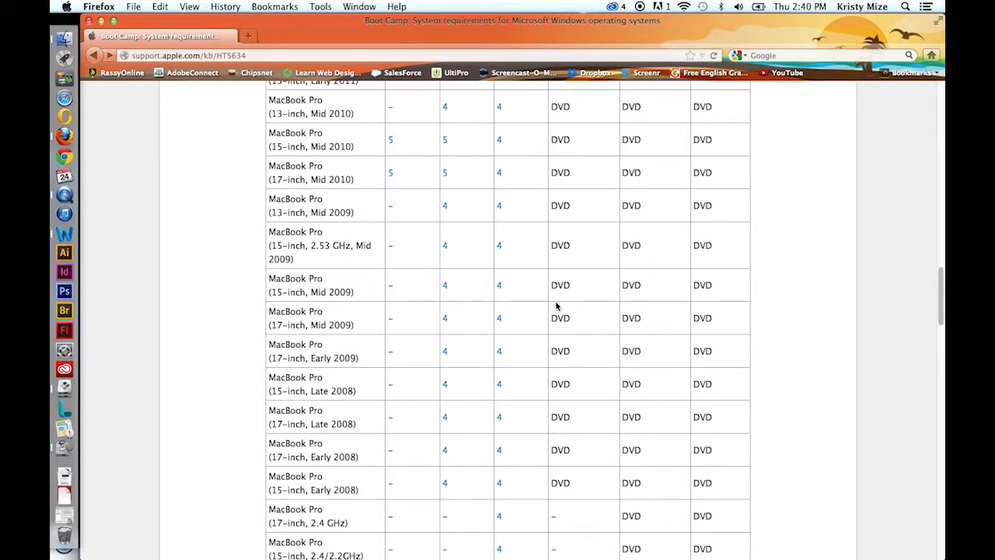
scroll(502, 327, up, 10)
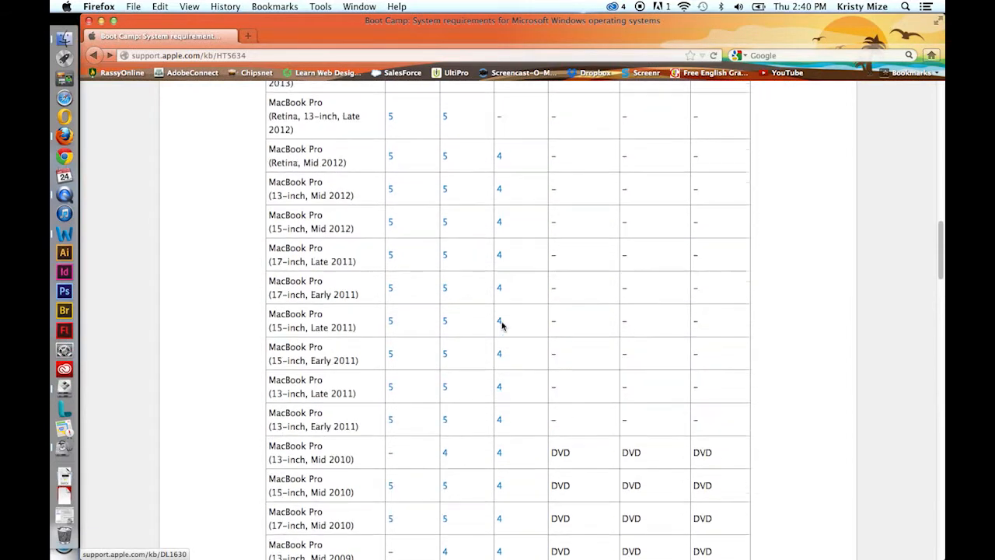
scroll(483, 328, up, 2)
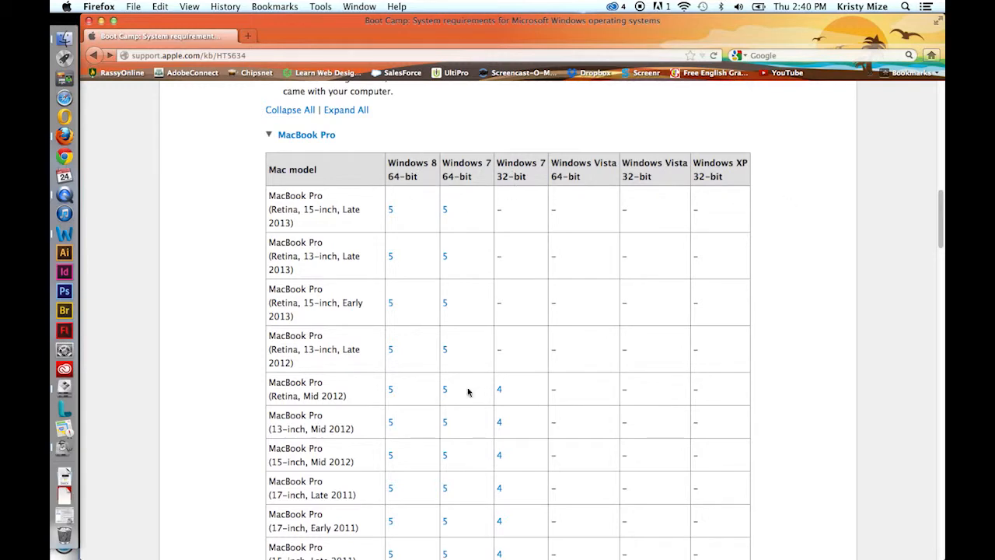
scroll(468, 392, down, 1)
scroll(466, 373, up, 5)
scroll(466, 315, down, 12)
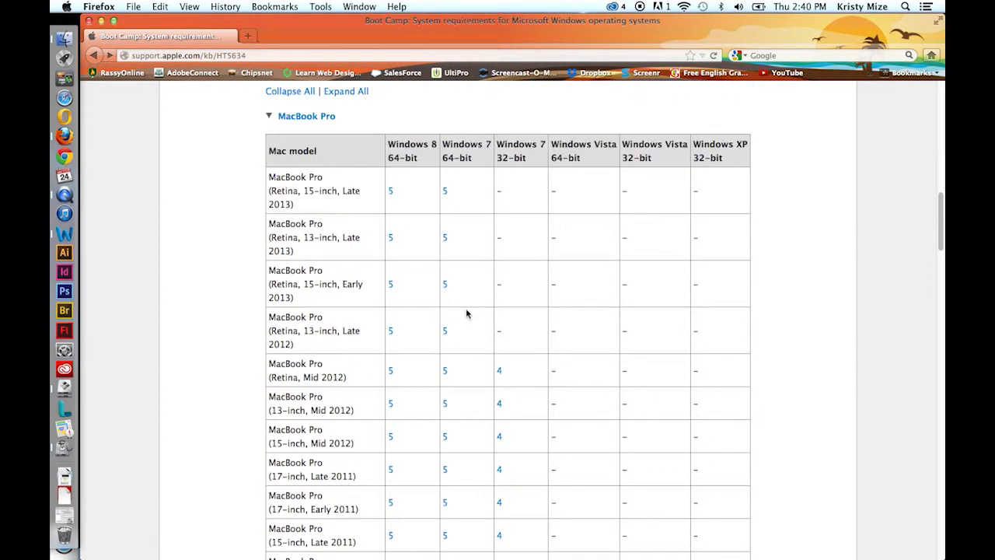
scroll(466, 314, down, 5)
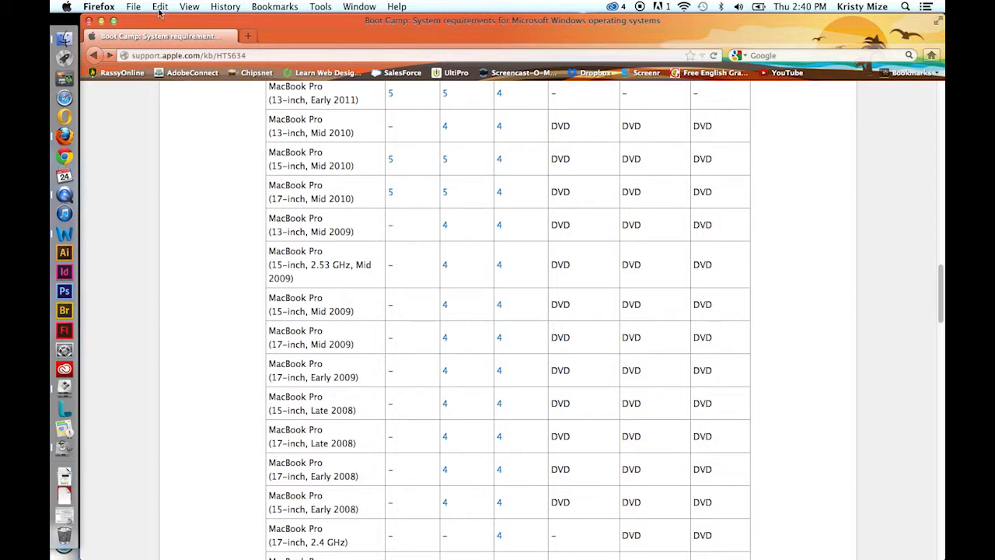
click(101, 20)
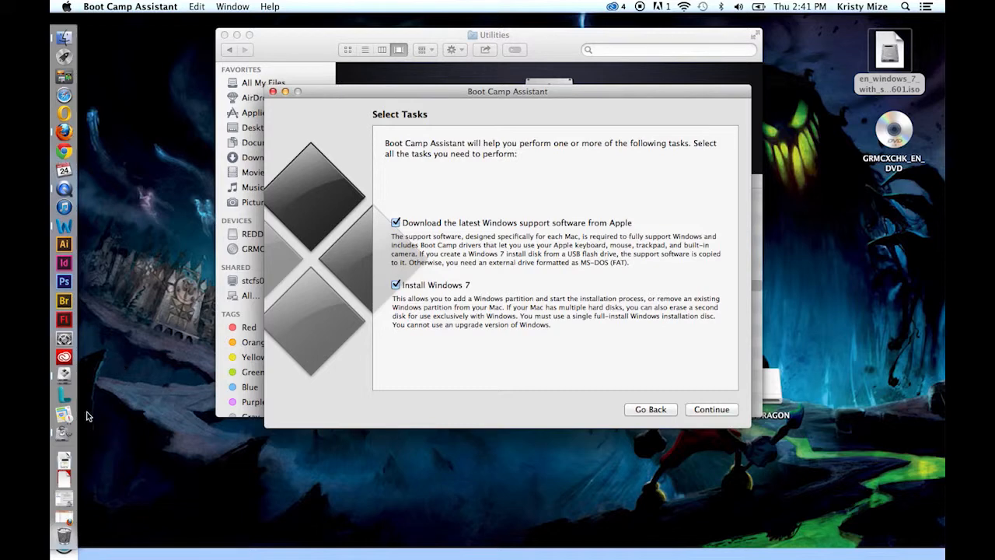
Switch to Disk Utility, select the 7.8 GB Kingston USB drive and open its erase settings.
click(74, 442)
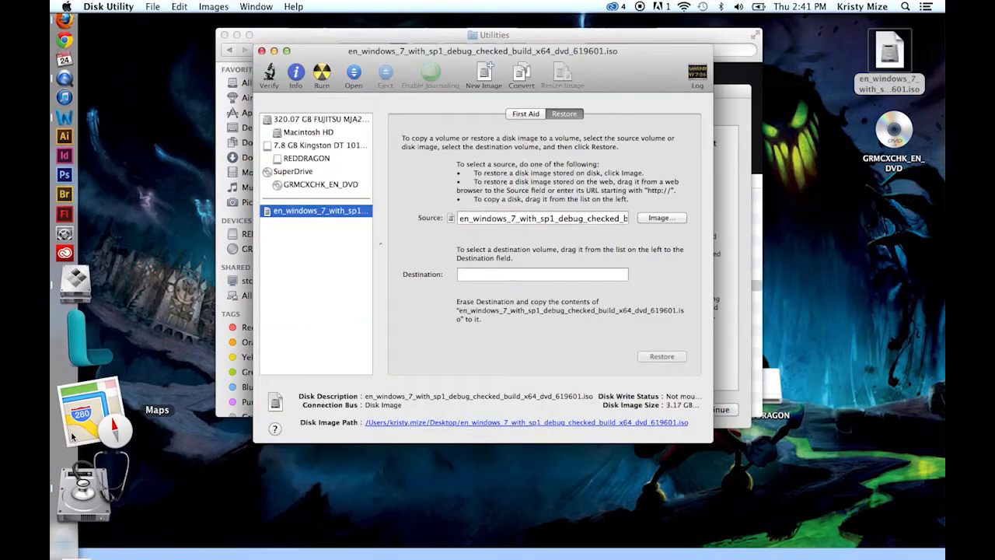
click(312, 148)
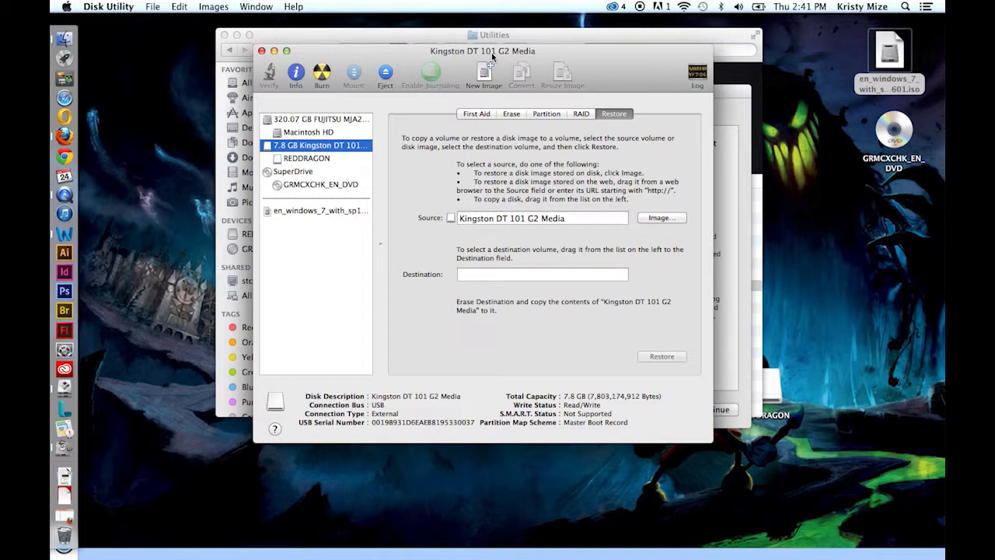
drag(495, 59, 514, 433)
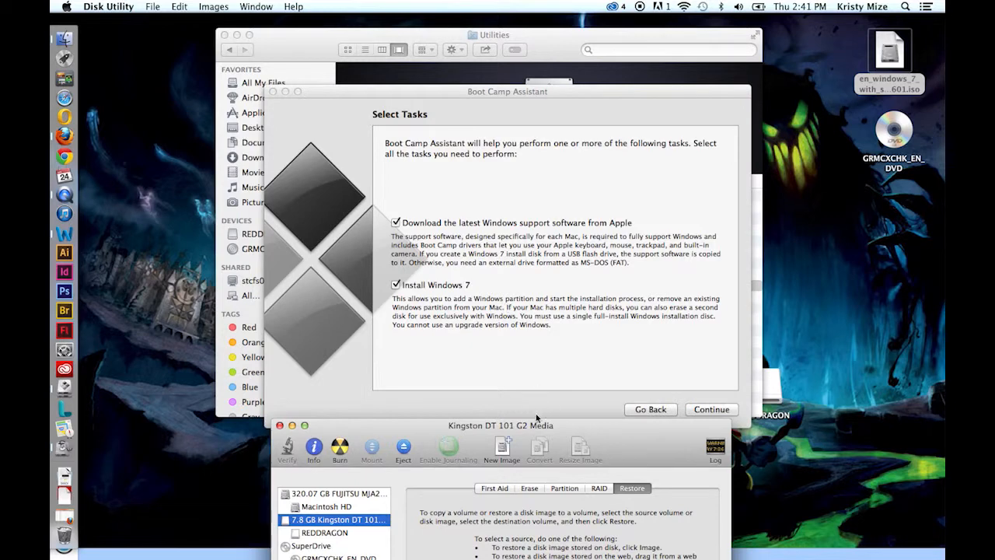
drag(515, 430, 517, 68)
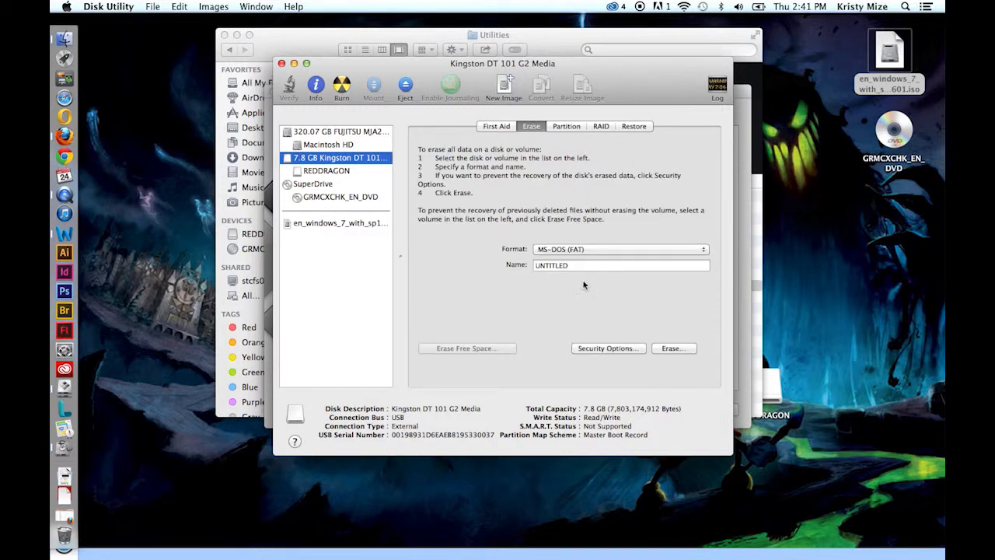
Erase the Kingston USB drive in MS-DOS (FAT) format with the name INSTALL, and close Disk Utility.
click(550, 251)
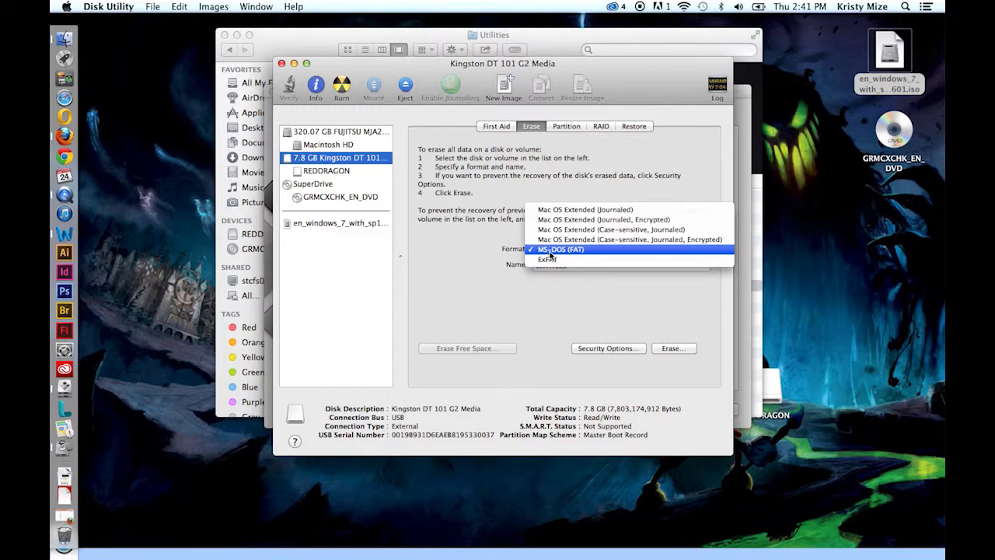
click(551, 250)
double_click(577, 265)
key(BackSpace)
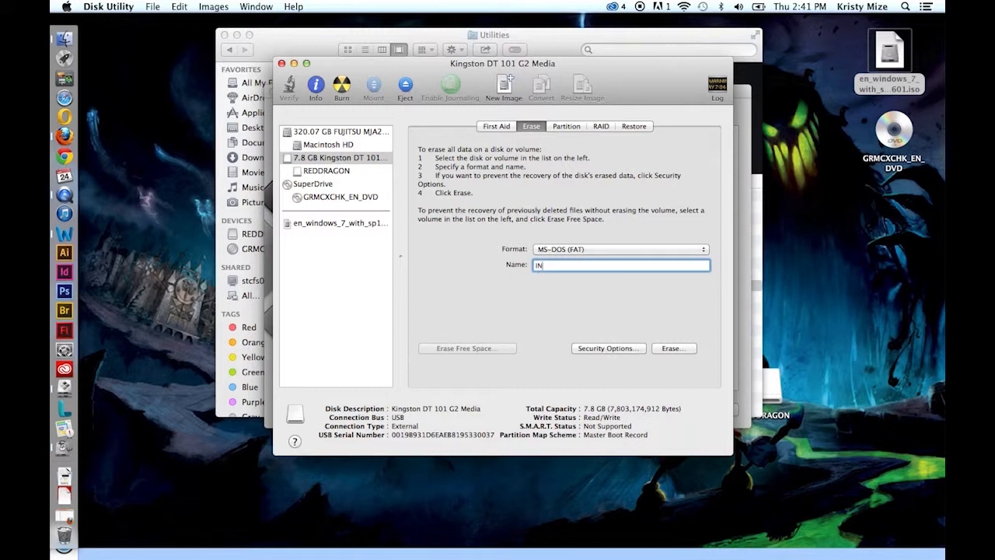
click(670, 348)
click(603, 198)
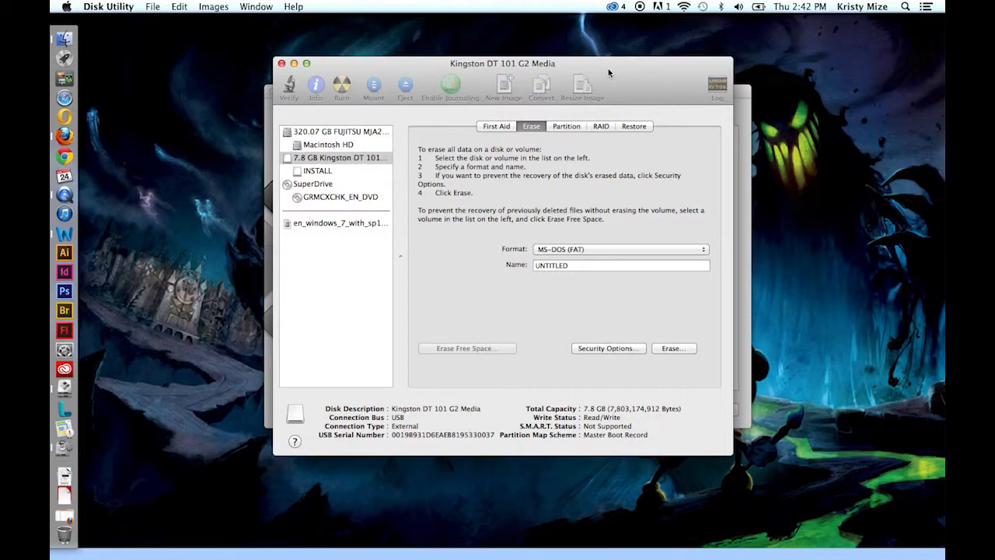
drag(608, 69, 602, 94)
click(275, 88)
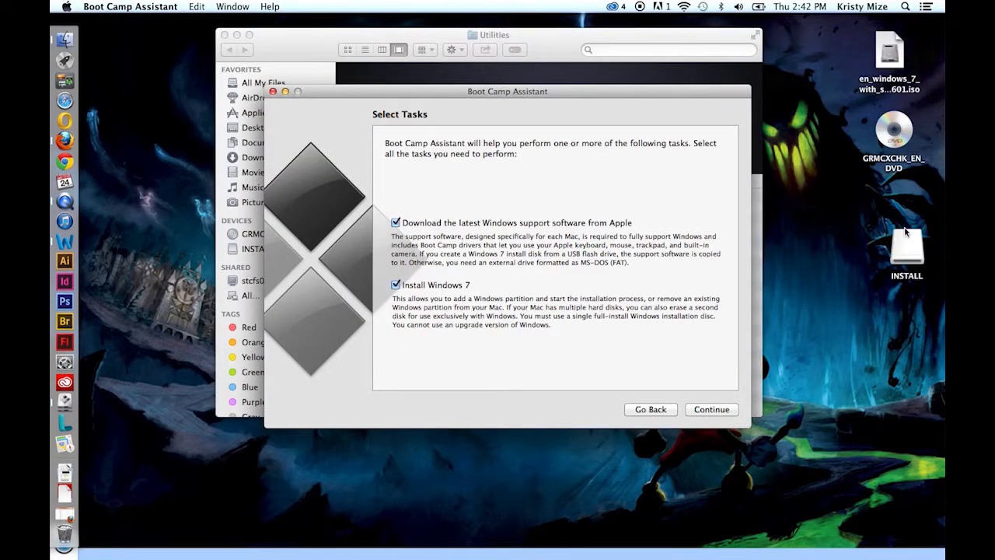
Place the INSTALL drive icon beneath the DVD icon on the desktop and return to Boot Camp Assistant.
drag(908, 247, 906, 216)
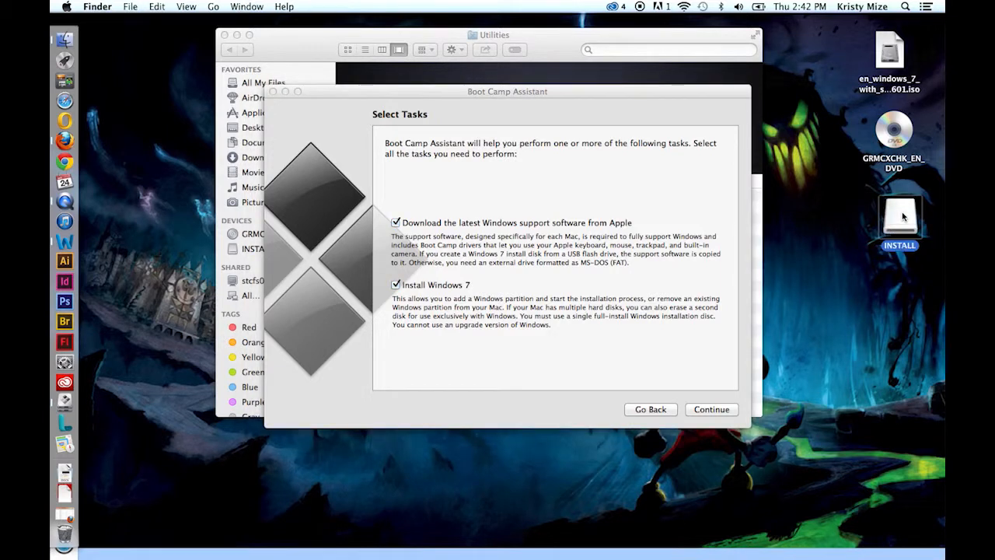
click(529, 98)
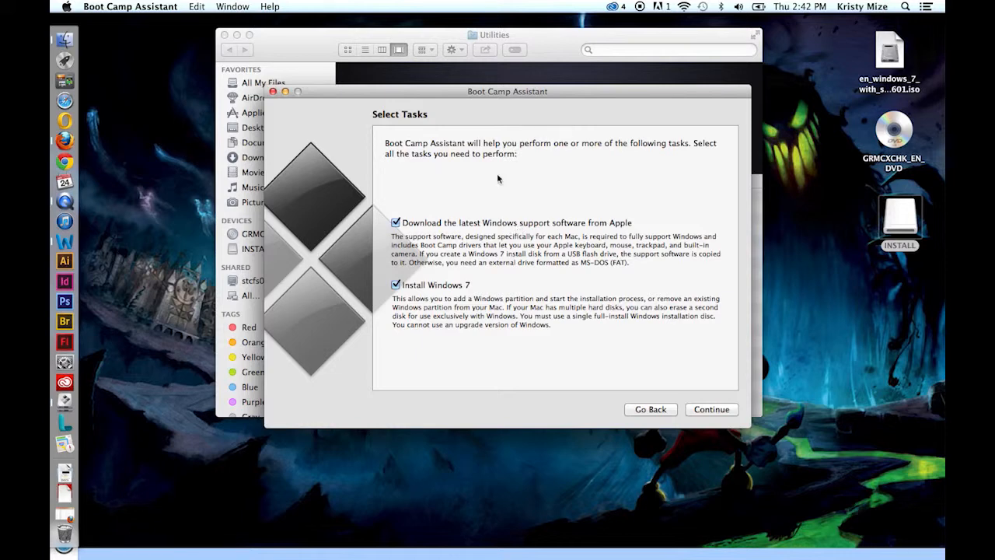
drag(512, 90, 510, 82)
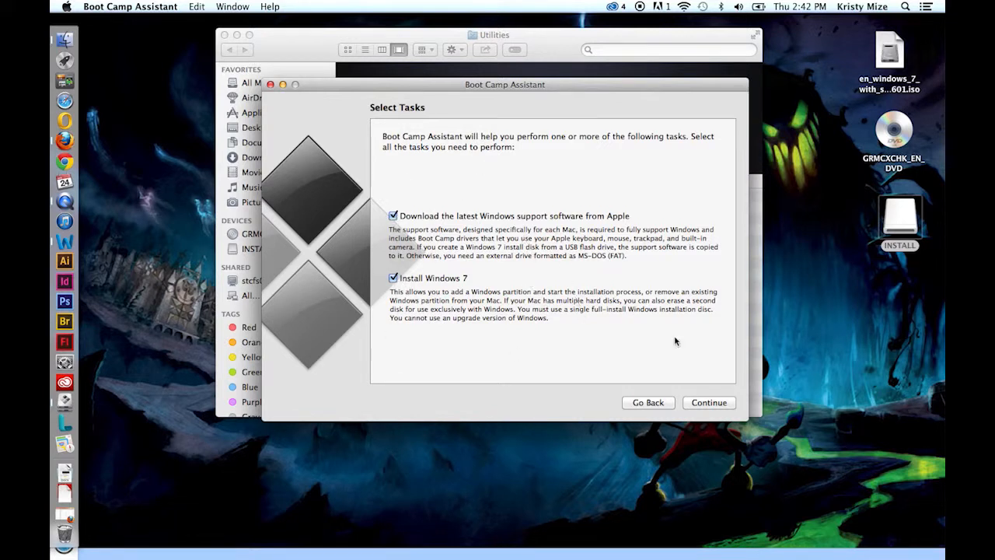
Try to download the latest Windows support software to the INSTALL disk, agreeing to continue with Windows 7 support.
click(710, 403)
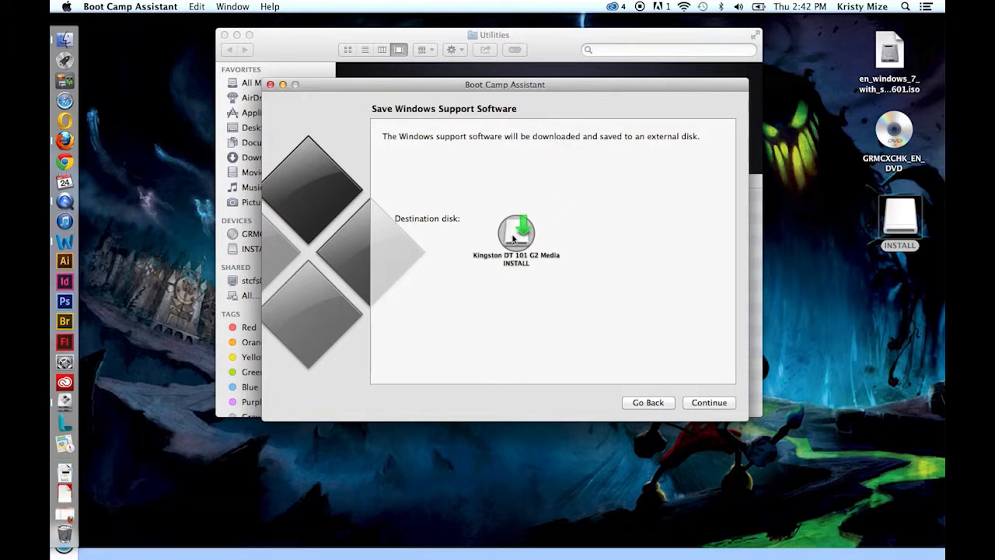
click(710, 403)
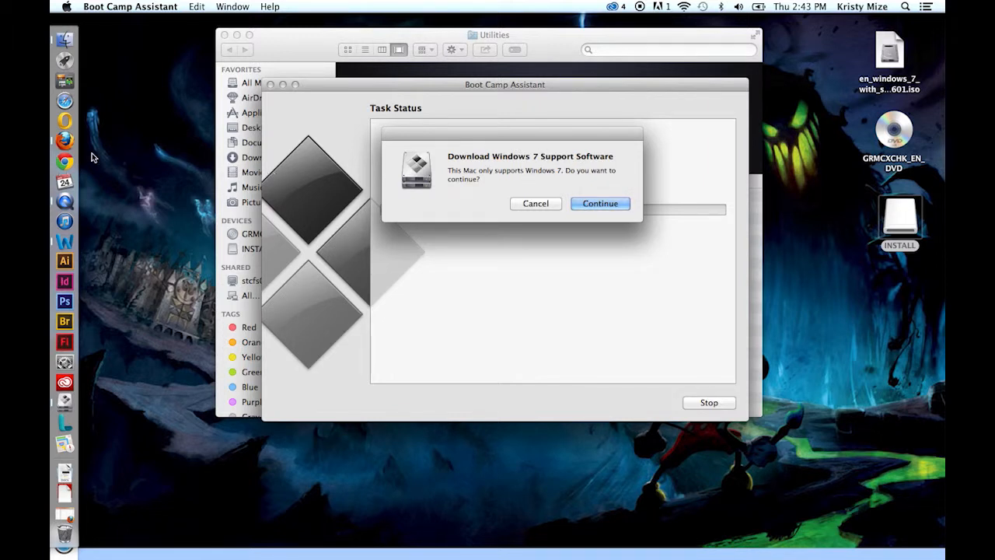
click(598, 202)
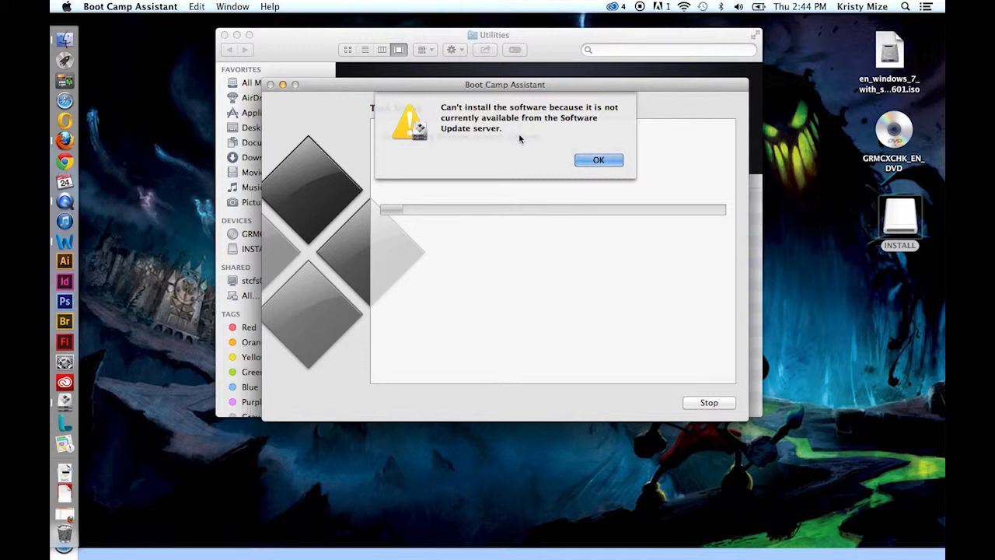
click(599, 161)
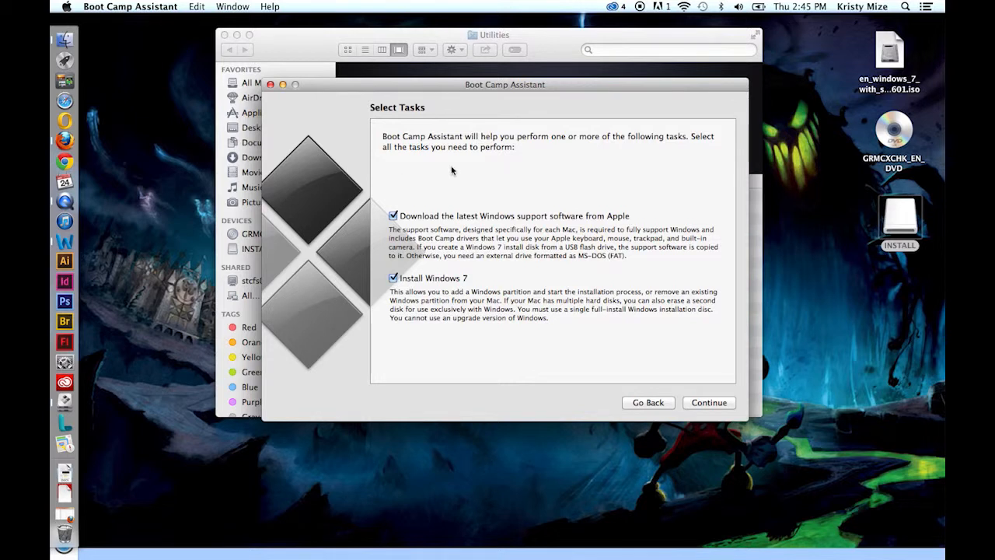
Eject the INSTALL drive and continue Boot Camp setup with only the Install Windows 7 task selected.
right_click(903, 218)
click(851, 247)
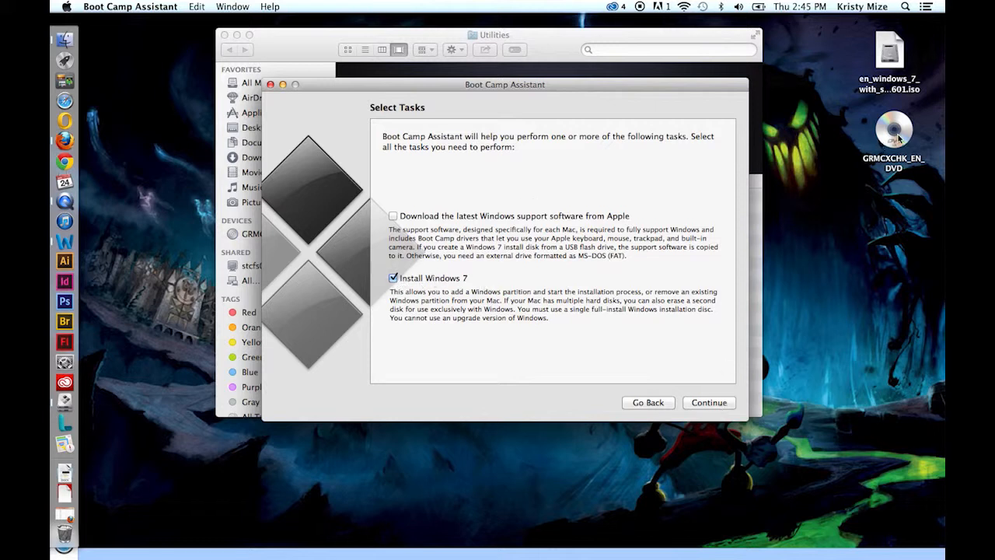
click(700, 403)
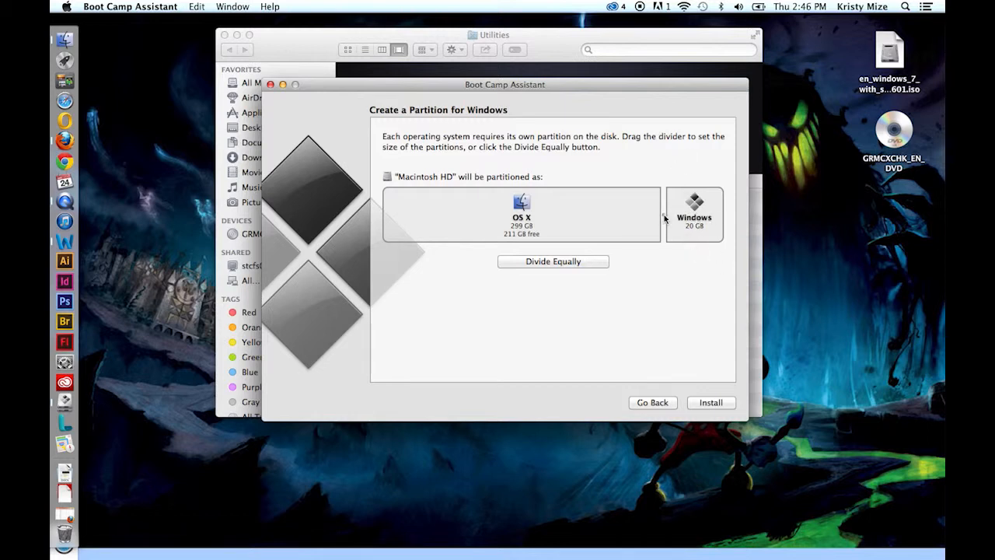
Resize the Windows partition to 100 GB and start the installation to partition Macintosh HD.
drag(664, 219, 641, 221)
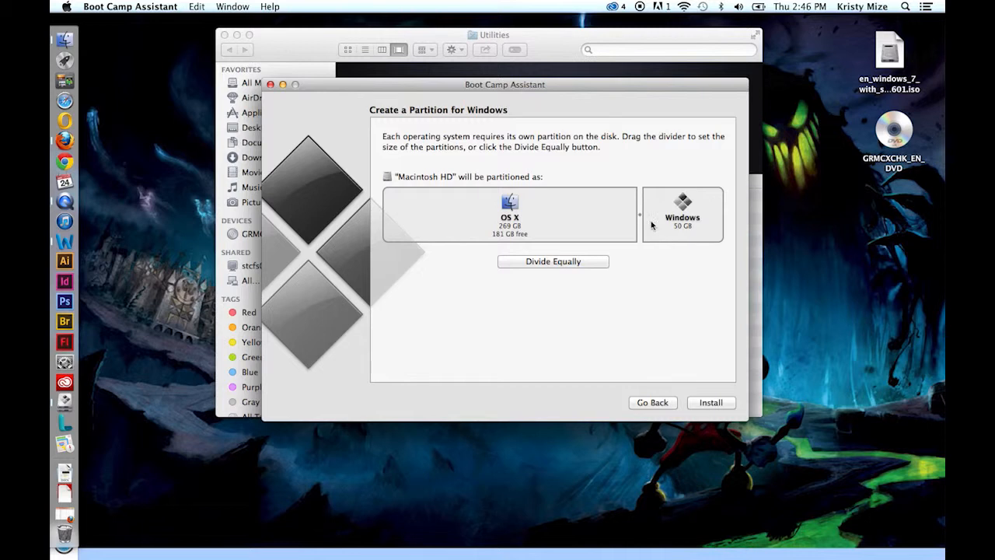
drag(641, 217, 601, 219)
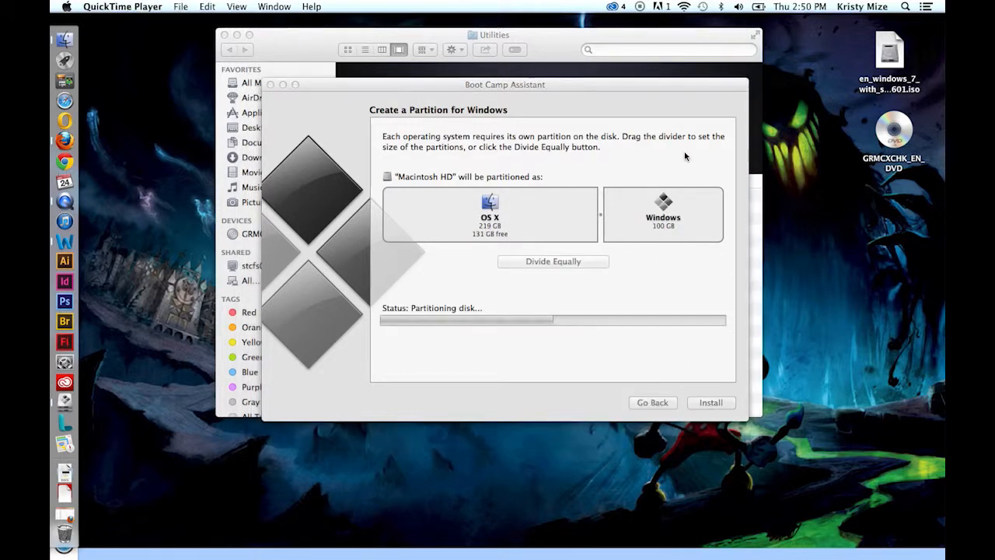
click(661, 87)
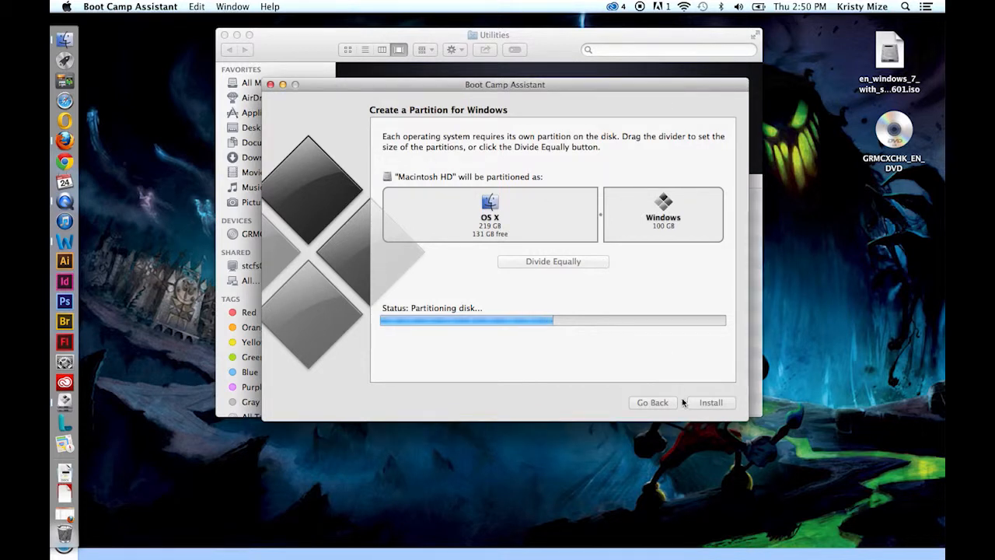